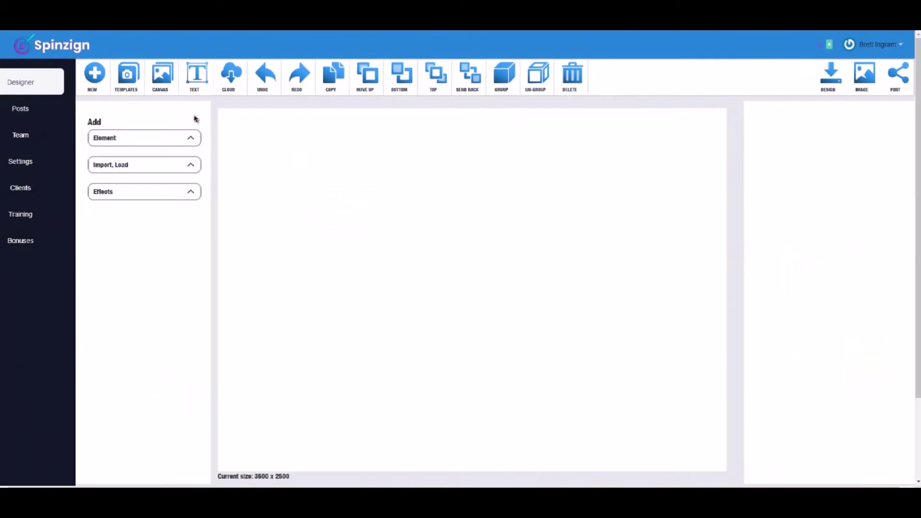
Open the Templates library and step through the beauty and fashion and business categories
click(130, 78)
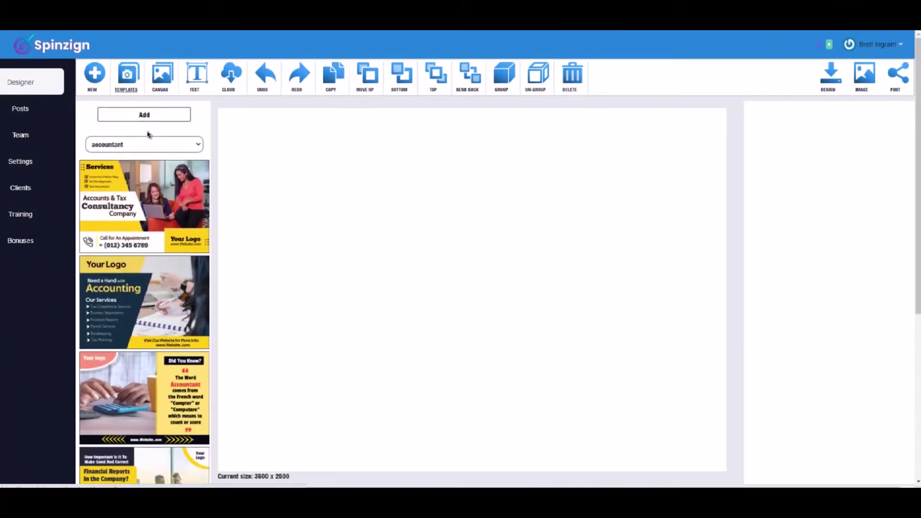
click(151, 145)
scroll(173, 193, down, 3)
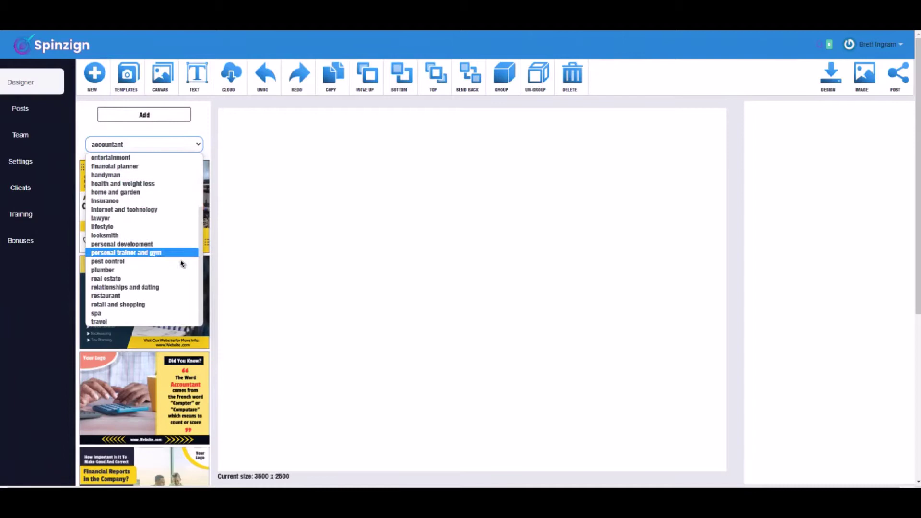
scroll(186, 291, up, 3)
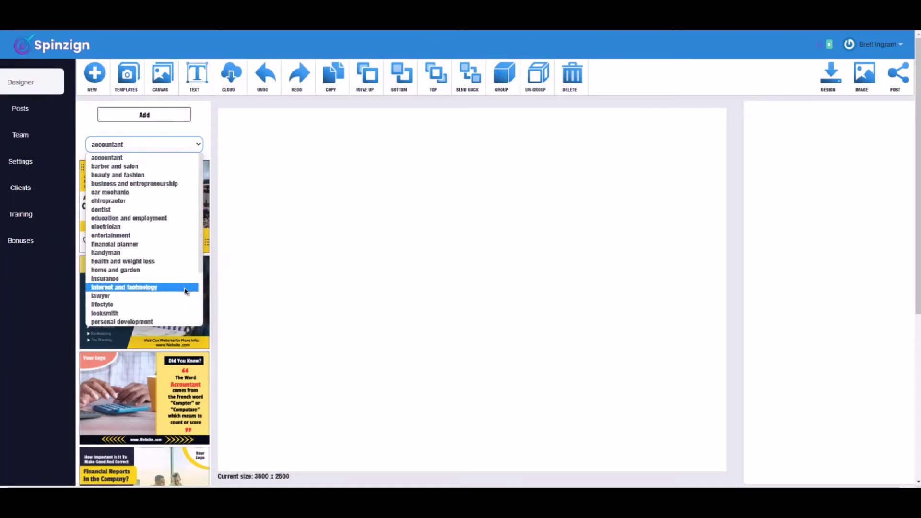
click(180, 158)
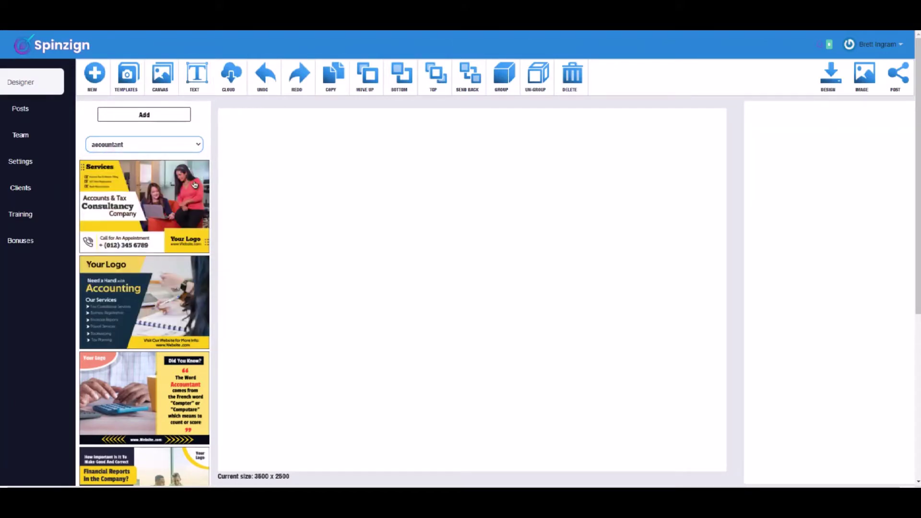
key(Down)
key(Down)
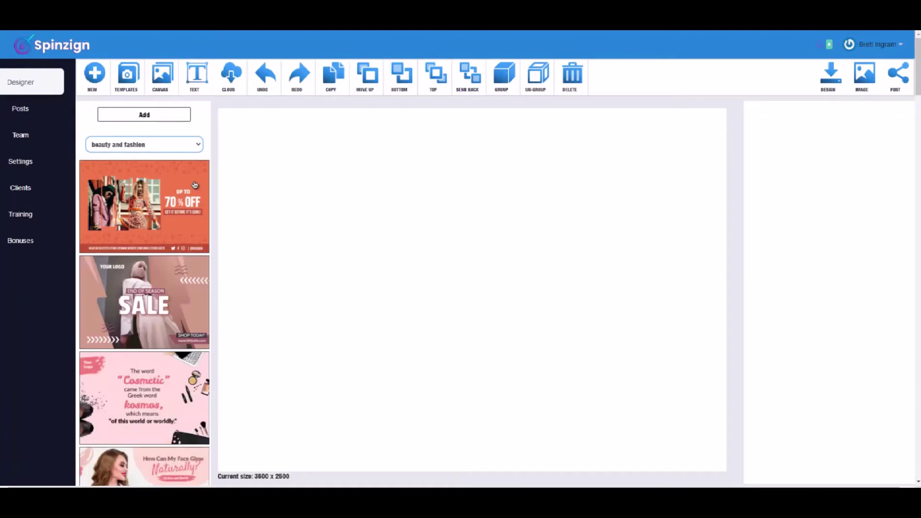
key(Down)
key(Down)
key(Down)
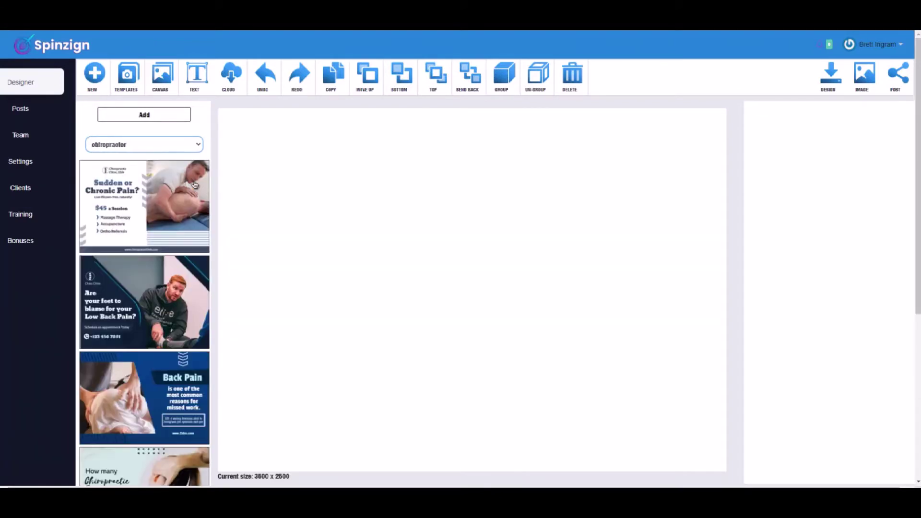
Continue through the dentist, financial planner, home and garden, technology, locksmith, plumber and restaurant categories
key(Down)
key(Down)
key(Down)
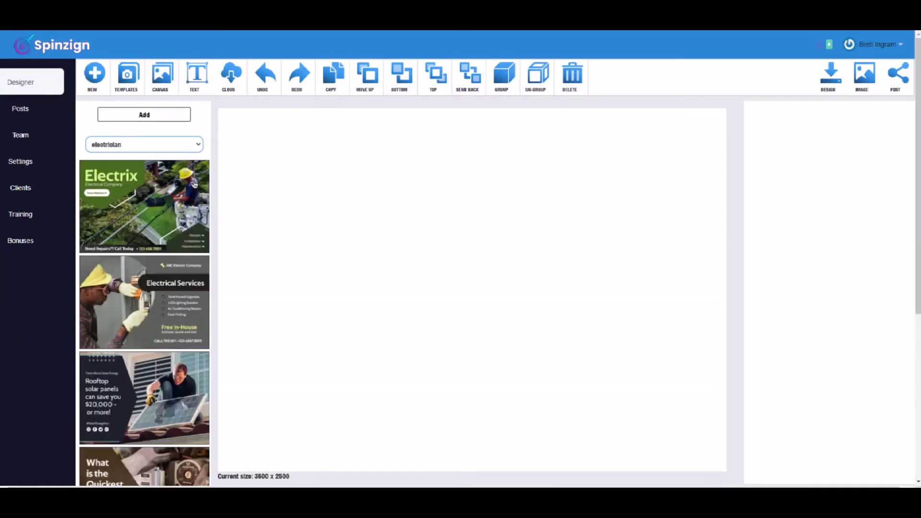
key(Down)
key(Down)
key(Down)
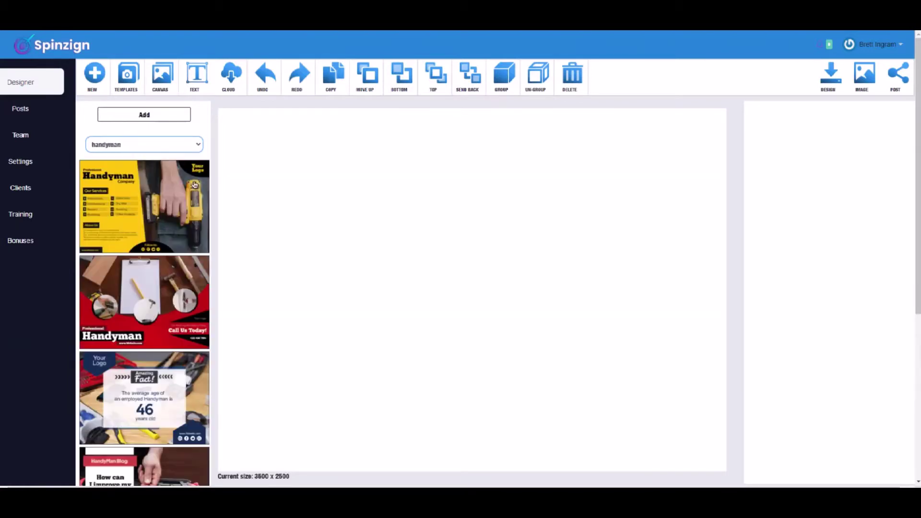
key(Down)
key(Down)
key(Down)
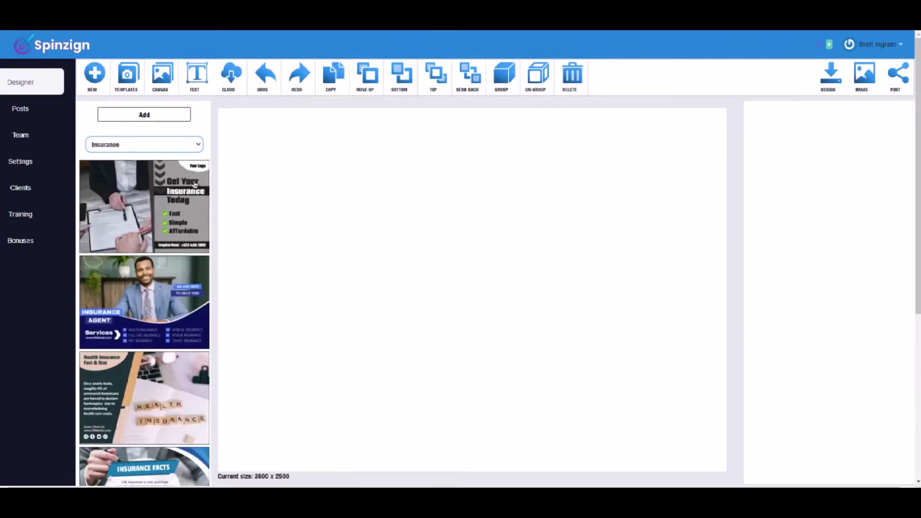
key(Down)
key(Down)
key(Down)
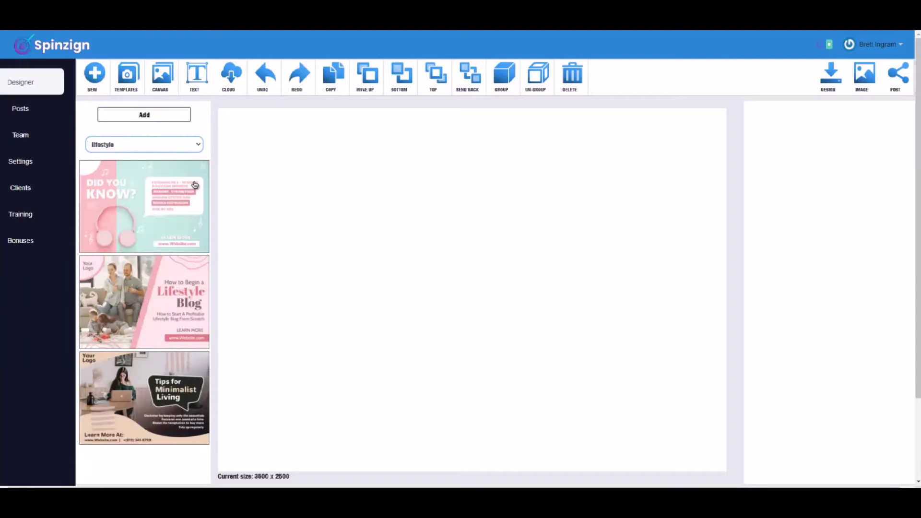
key(Down)
key(Down)
key(Down)
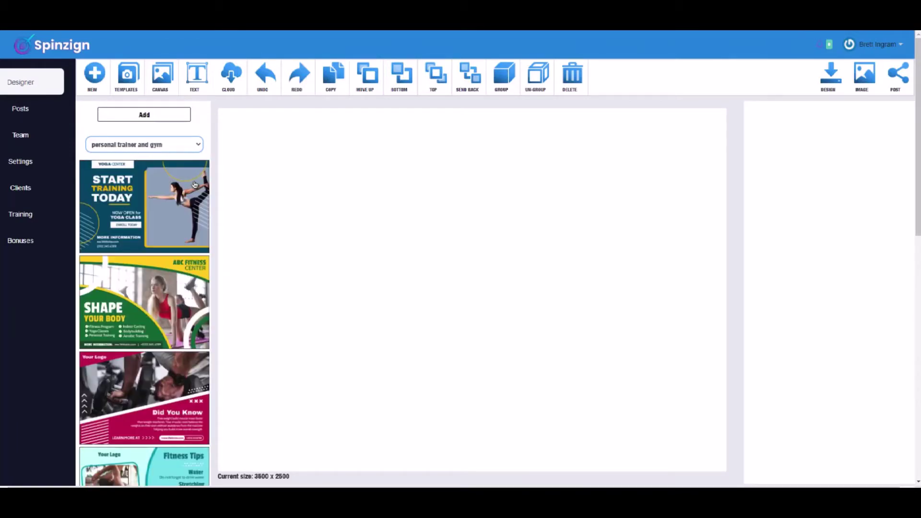
key(Down)
key(Down)
key(Down)
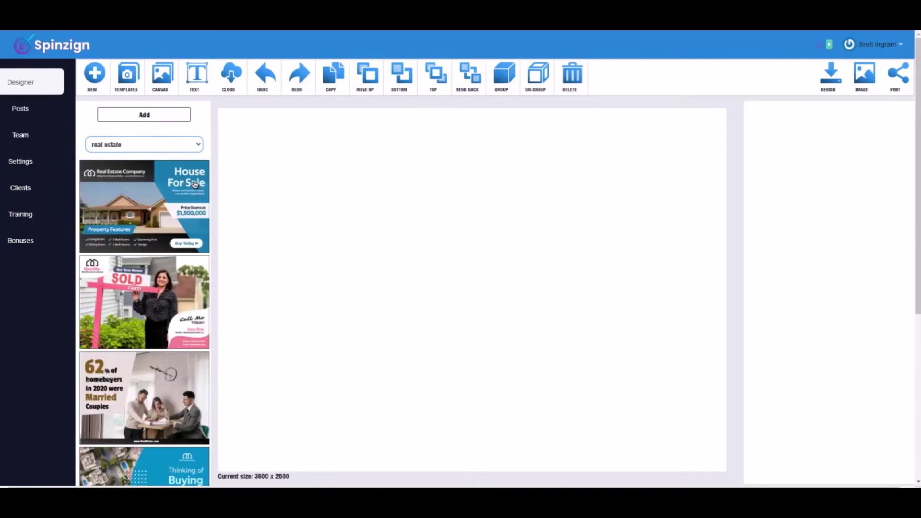
key(Down)
key(Down)
key(Down)
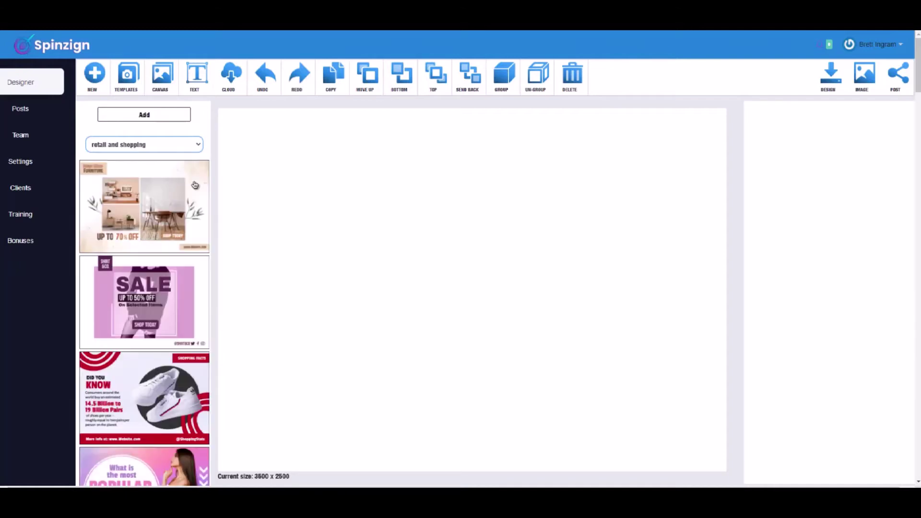
key(Down)
key(Down)
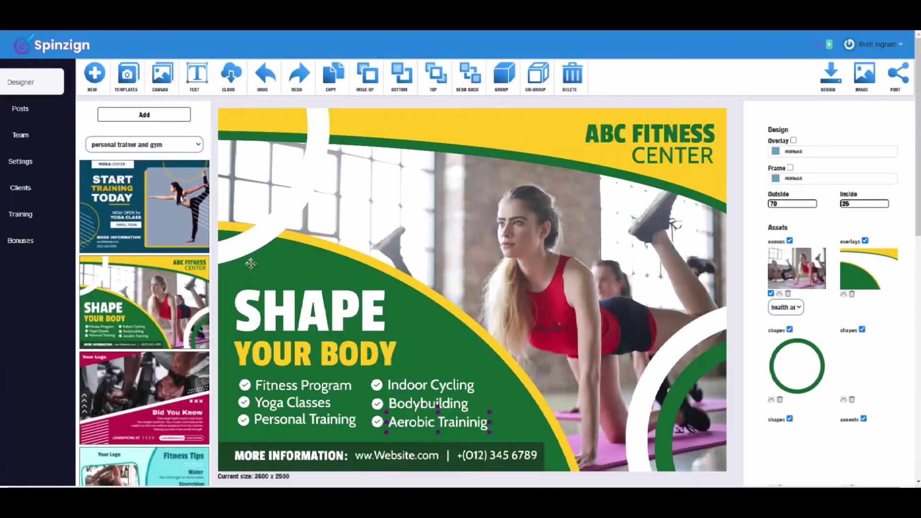
Show the health and fitness photos in the Canvas background library
click(163, 79)
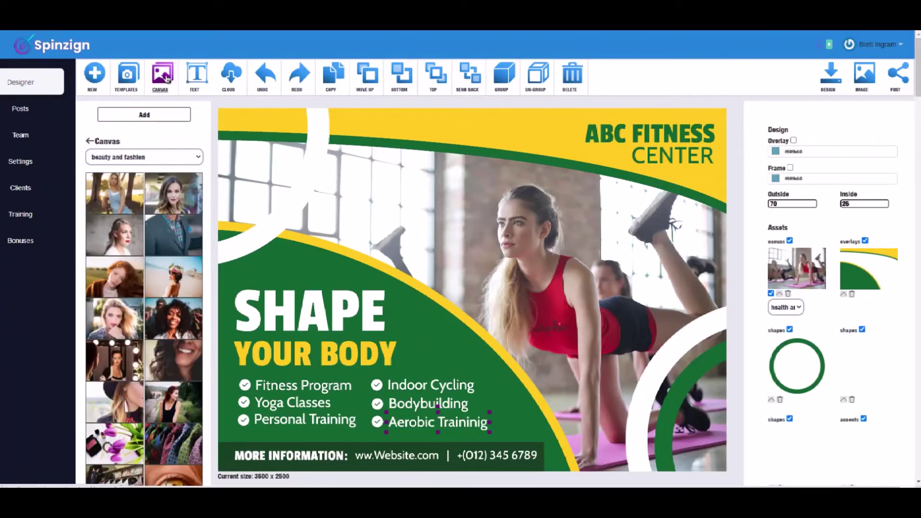
click(151, 159)
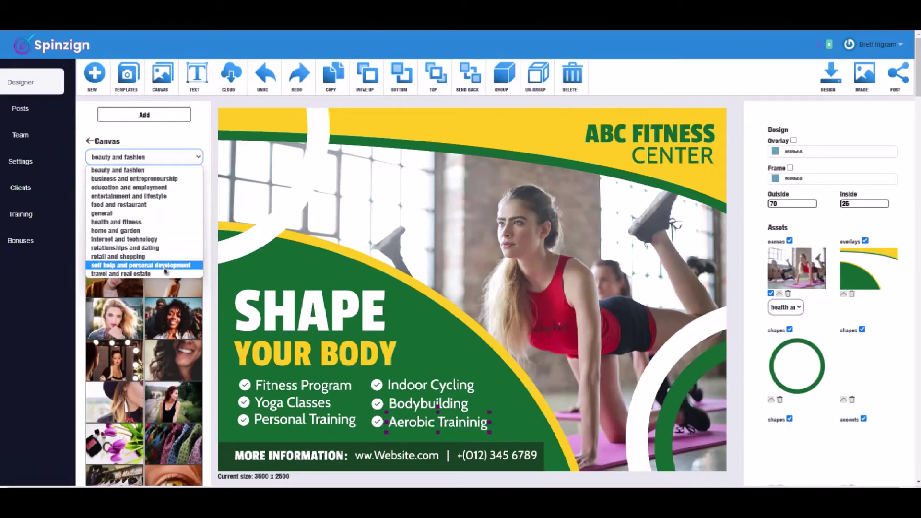
click(161, 223)
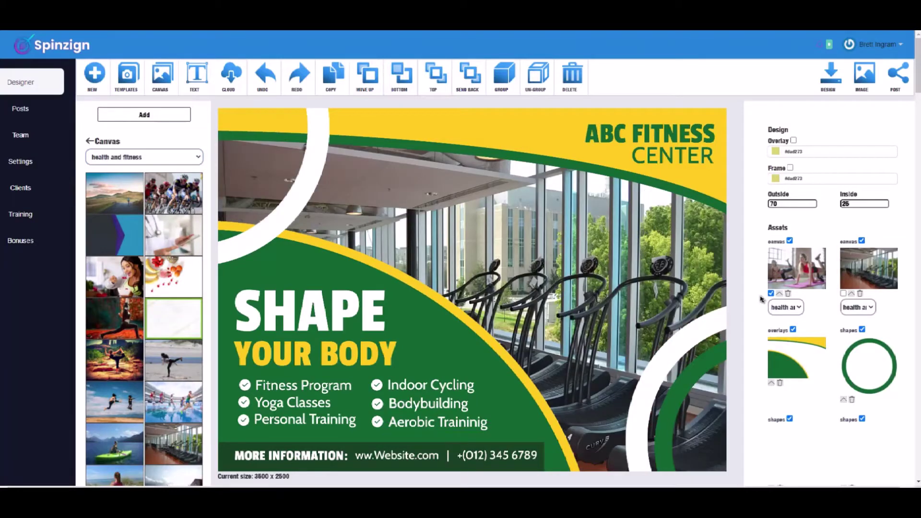
Add a white circle shape, shrink it slightly, and place it behind the ABC FITNESS CENTER heading
click(153, 115)
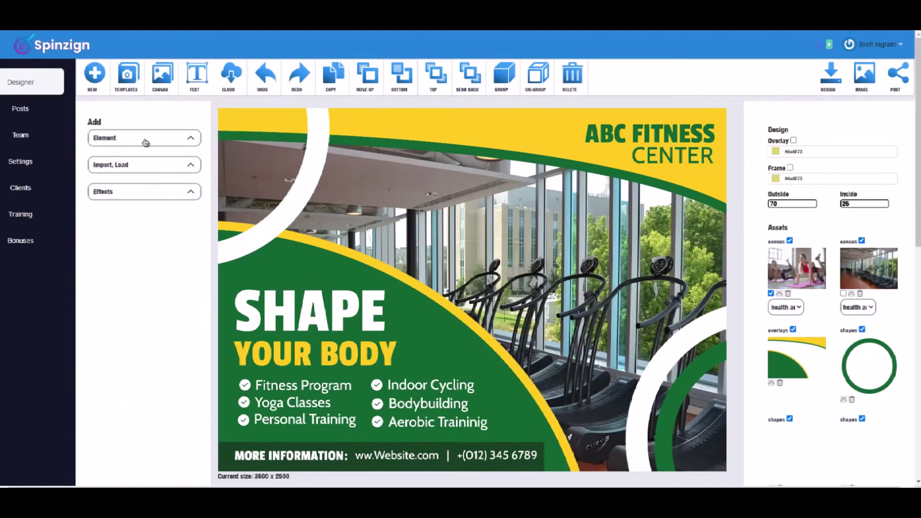
click(145, 139)
click(124, 165)
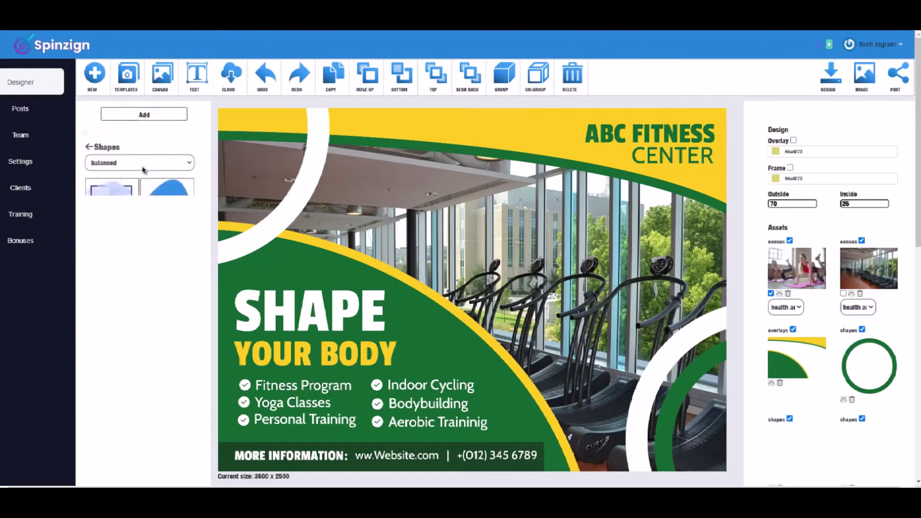
click(183, 408)
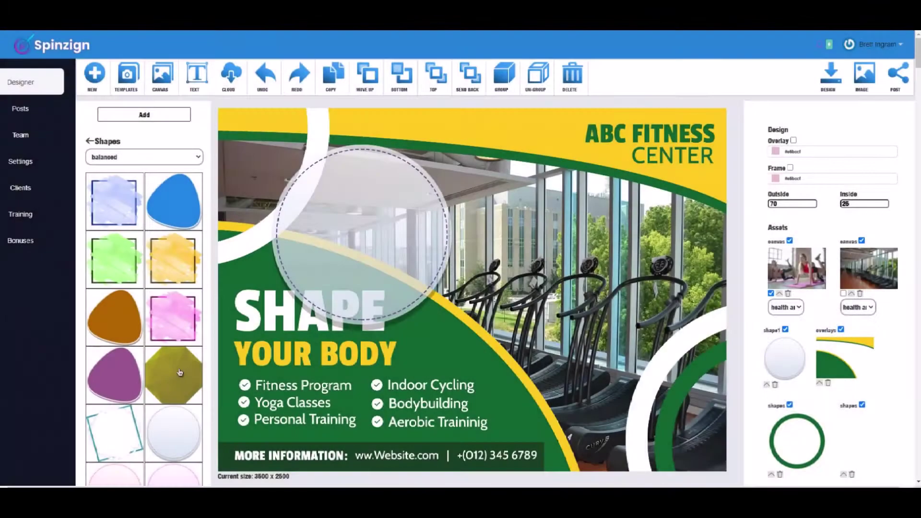
drag(317, 270, 554, 229)
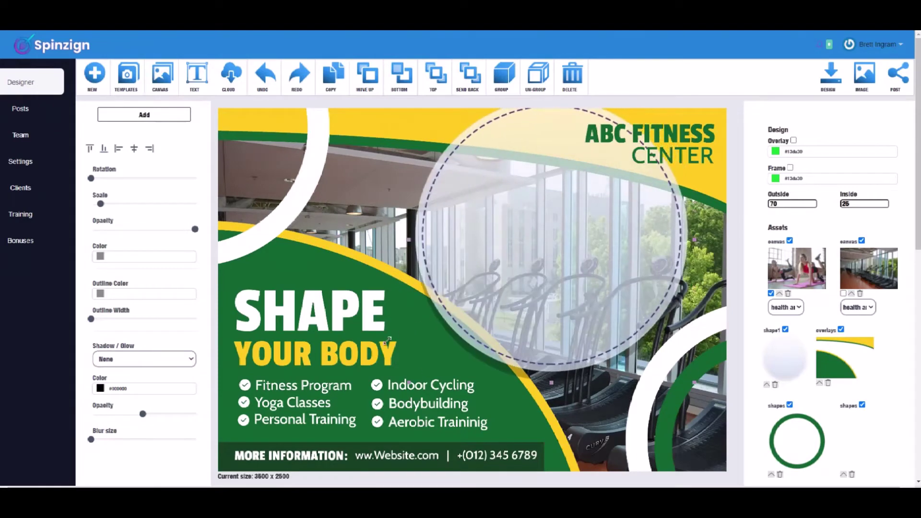
drag(504, 287, 508, 282)
drag(590, 224, 643, 161)
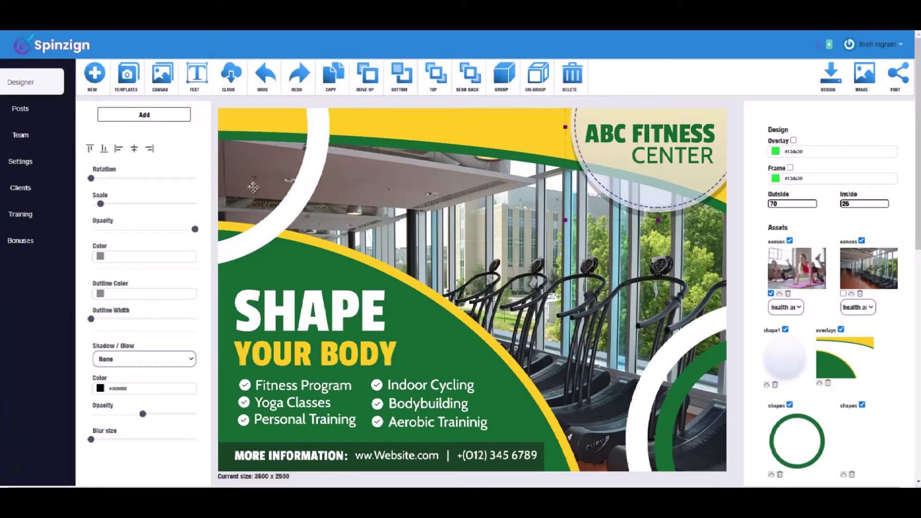
Browse the element graphics: buttons, characters, lighting, overlays and stickers
click(145, 114)
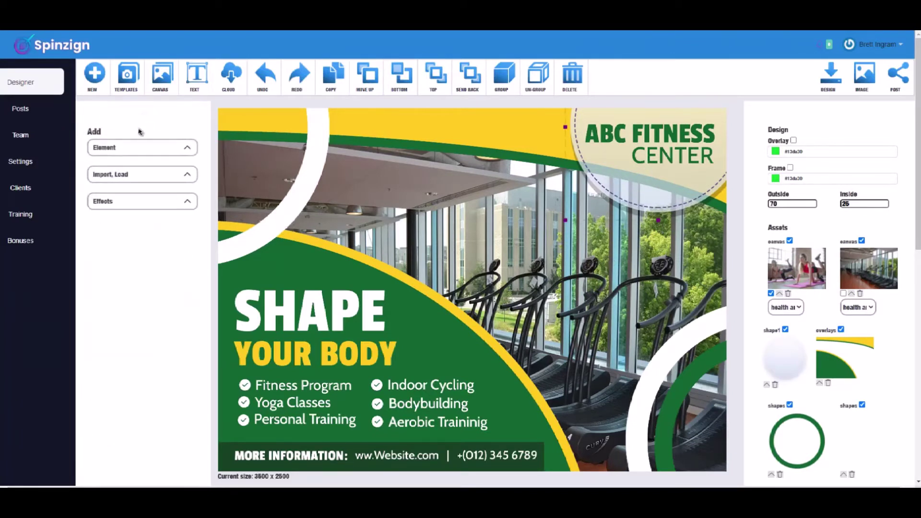
click(130, 138)
click(121, 179)
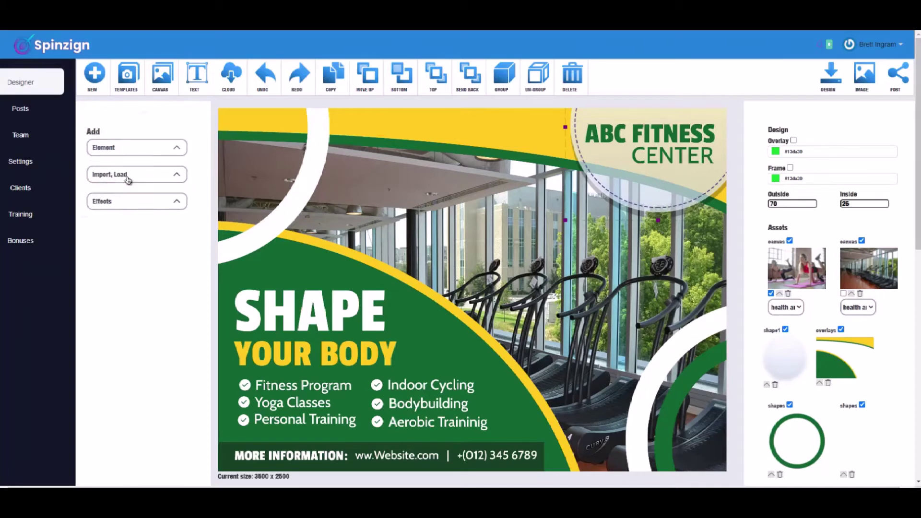
click(134, 157)
click(134, 188)
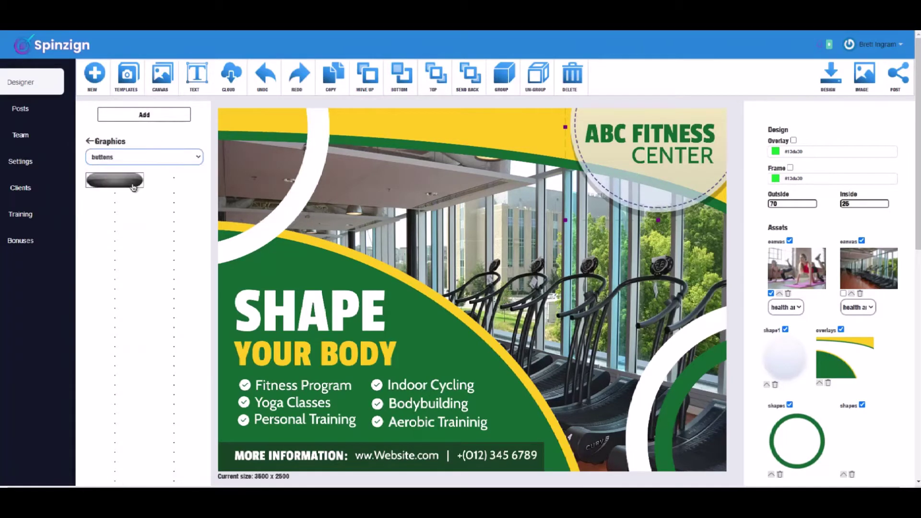
click(134, 157)
click(135, 196)
click(142, 157)
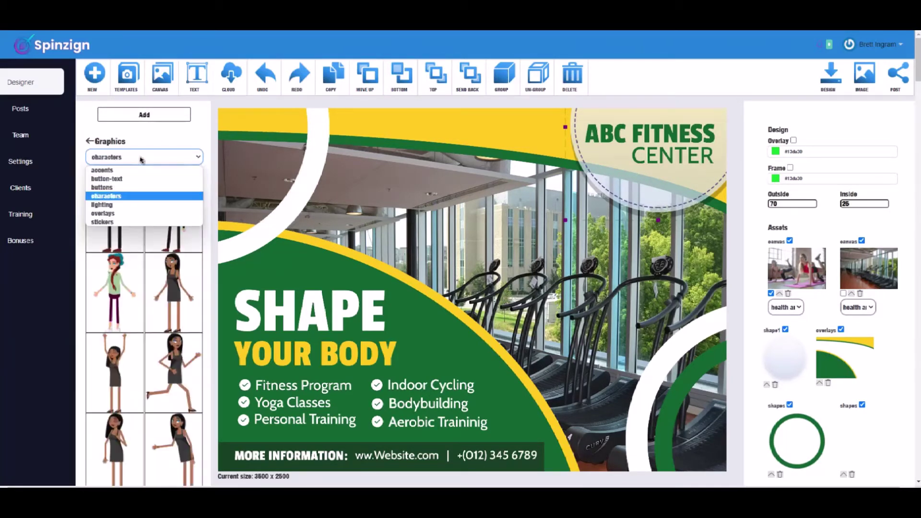
click(141, 205)
click(145, 156)
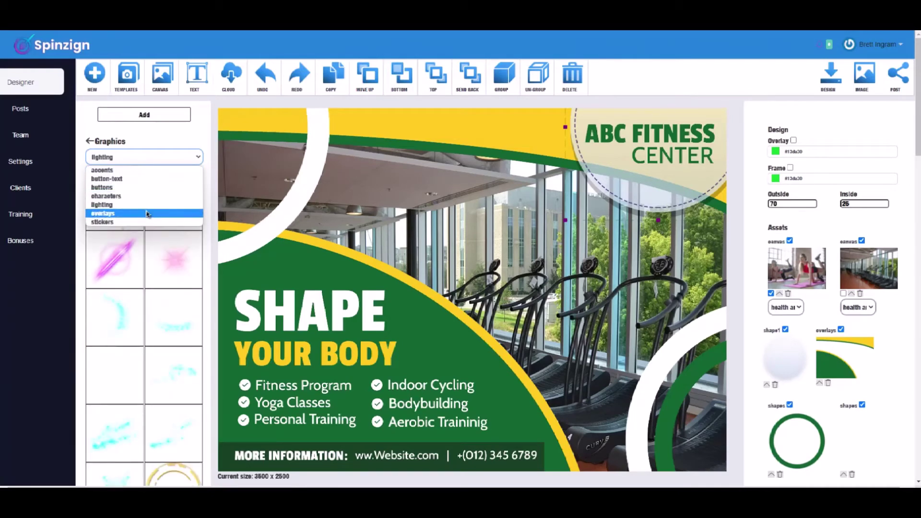
click(148, 213)
click(151, 158)
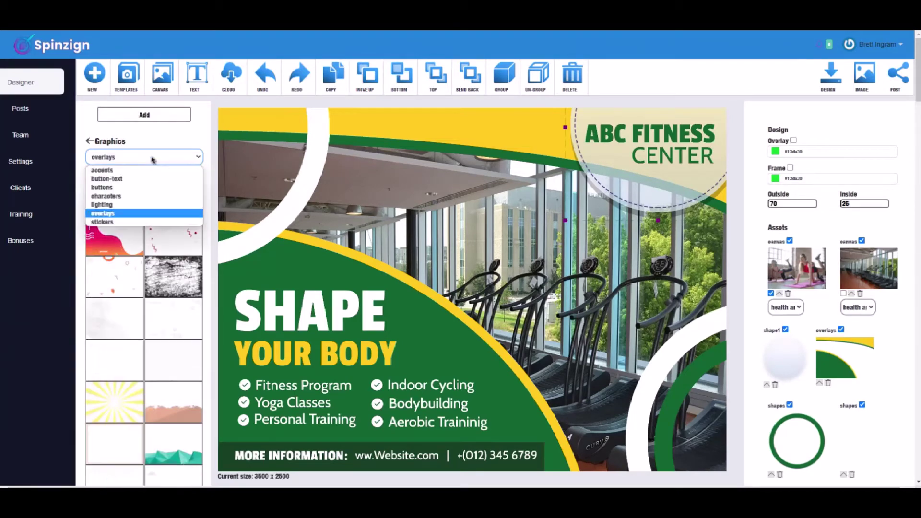
click(151, 222)
View the health and fitness stock photos and delete the sneaker image from the design
click(147, 116)
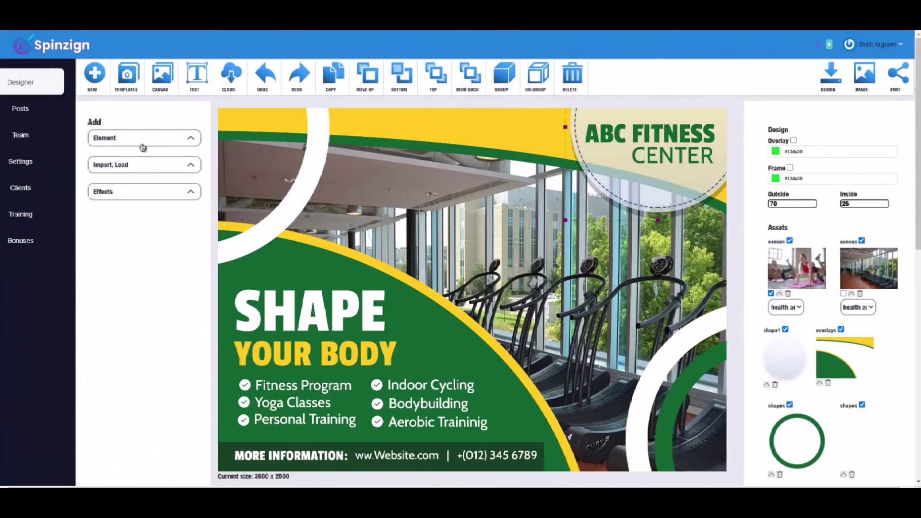
click(144, 140)
click(134, 193)
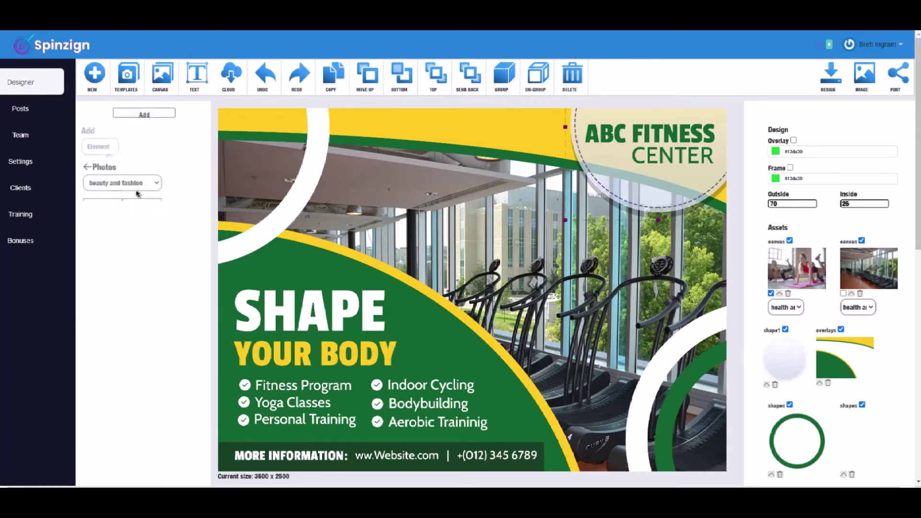
click(142, 157)
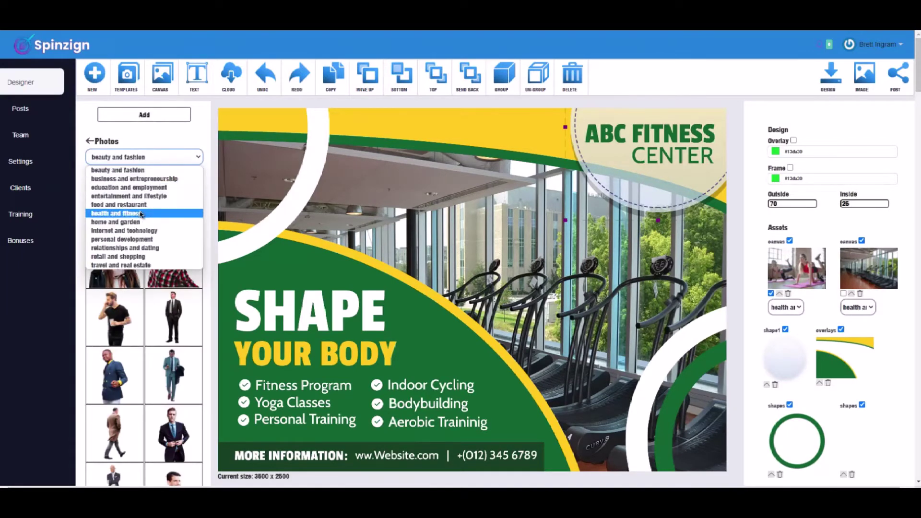
click(119, 213)
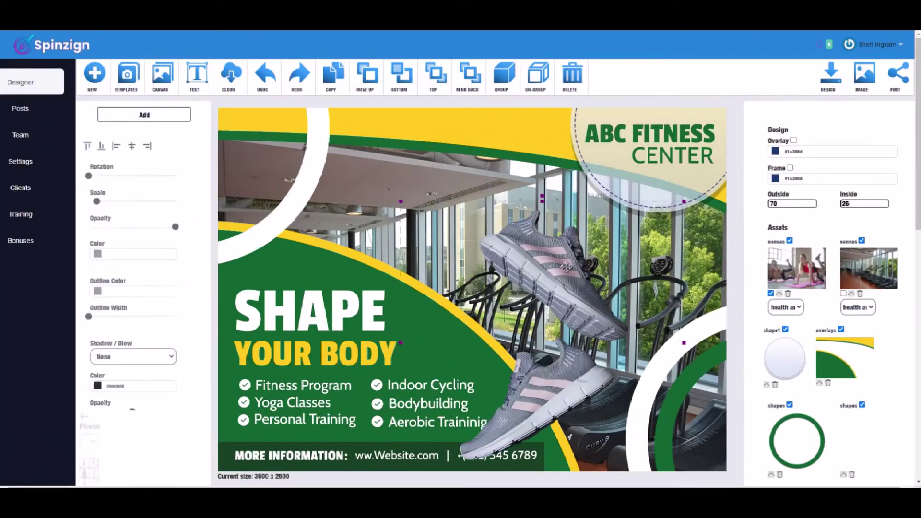
click(579, 79)
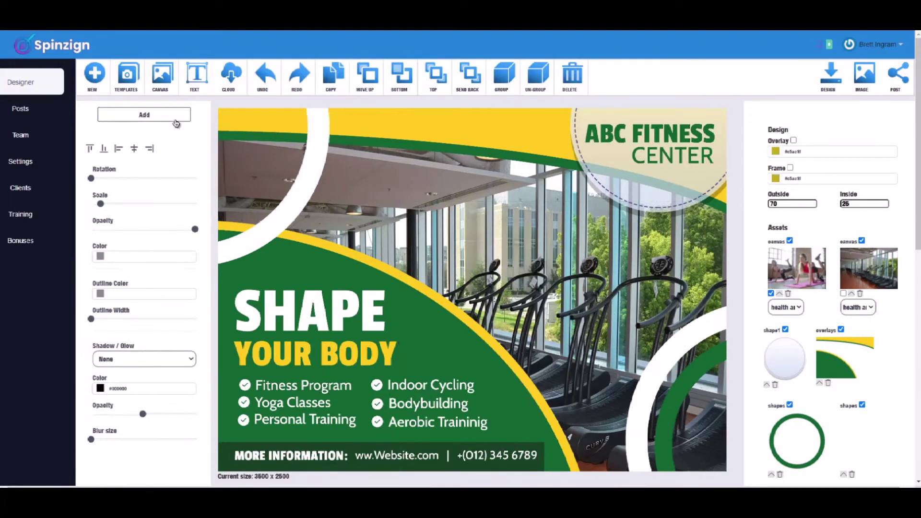
Browse the health and fitness artwork library
click(148, 117)
click(116, 141)
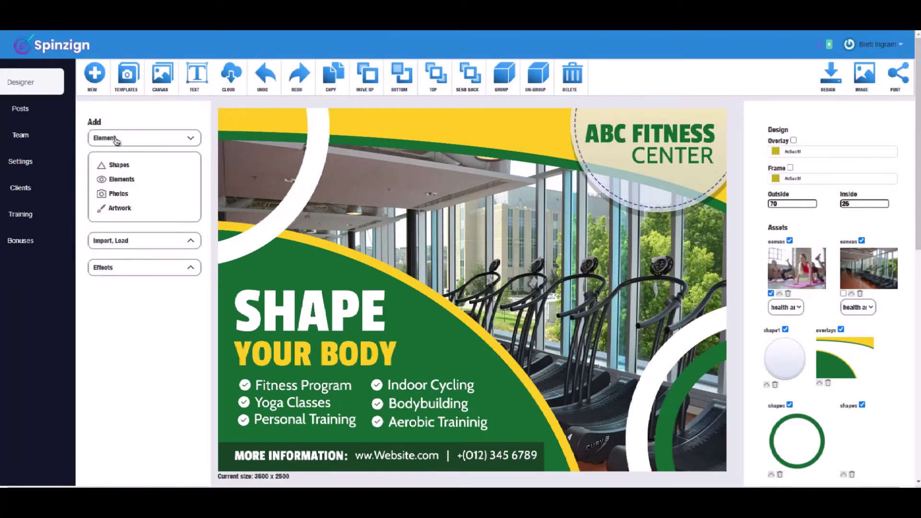
click(118, 207)
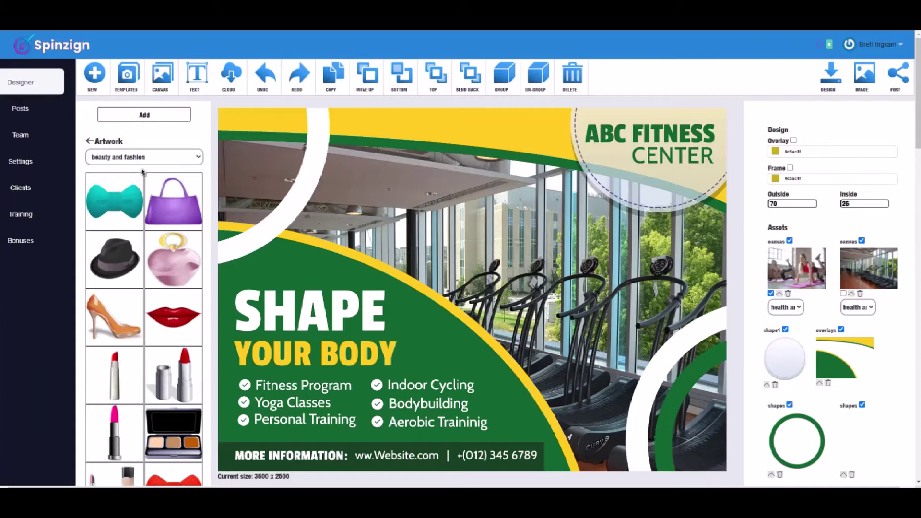
click(141, 157)
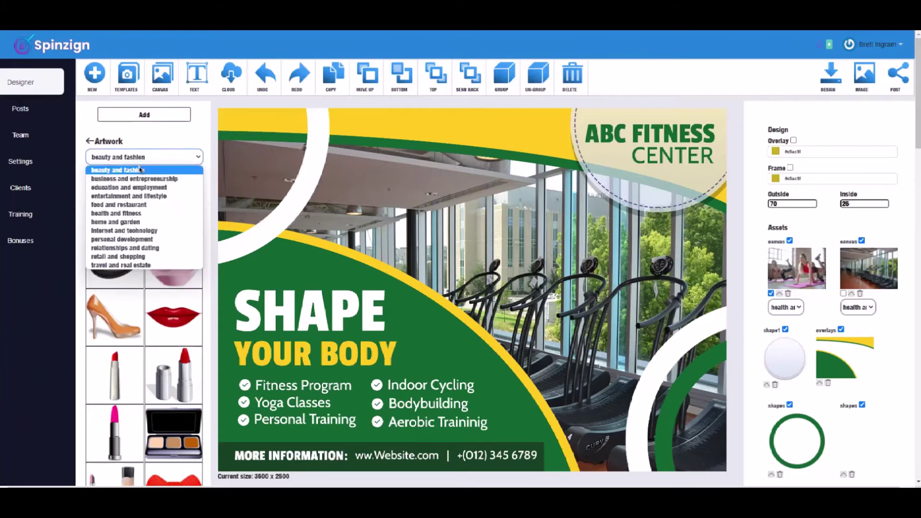
click(142, 213)
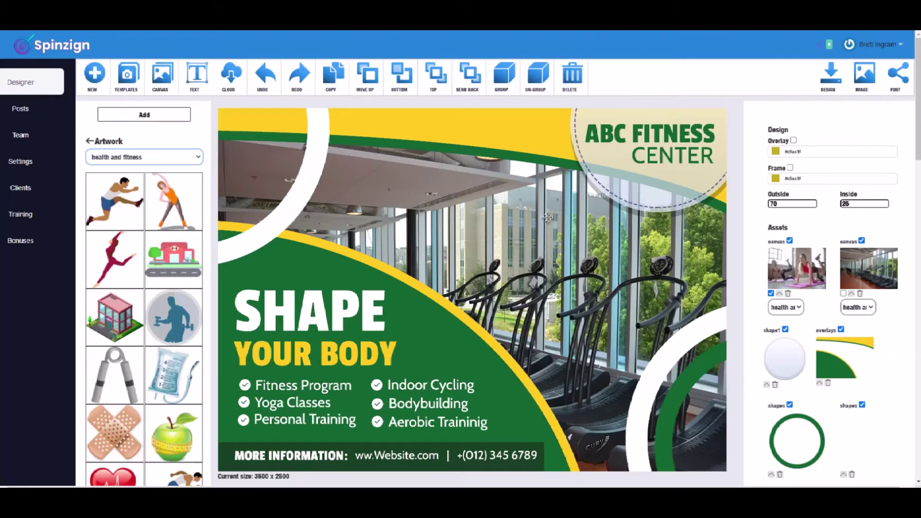
click(143, 114)
click(128, 196)
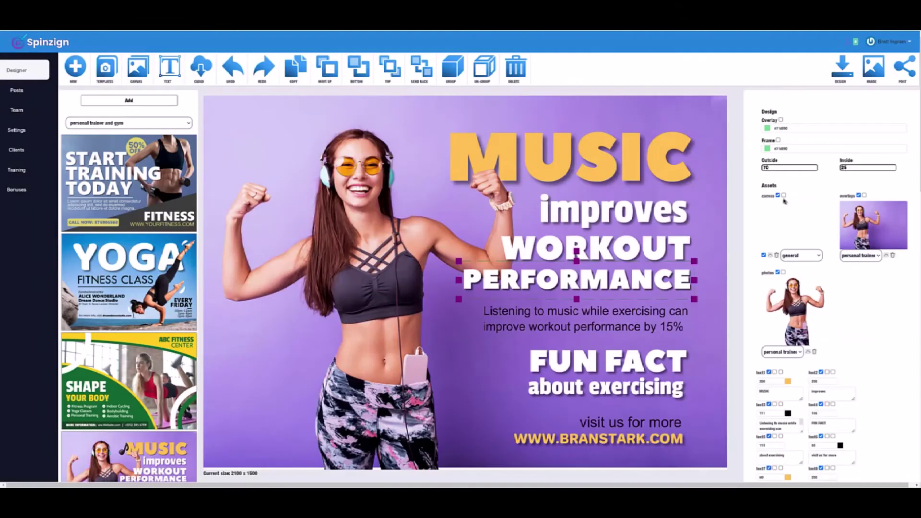
Enable the second setting for the canvas, overlays and photos assets
click(785, 195)
click(864, 195)
click(783, 272)
click(775, 354)
Spin the design and load the blue muscular-man variation onto the canvas
click(138, 125)
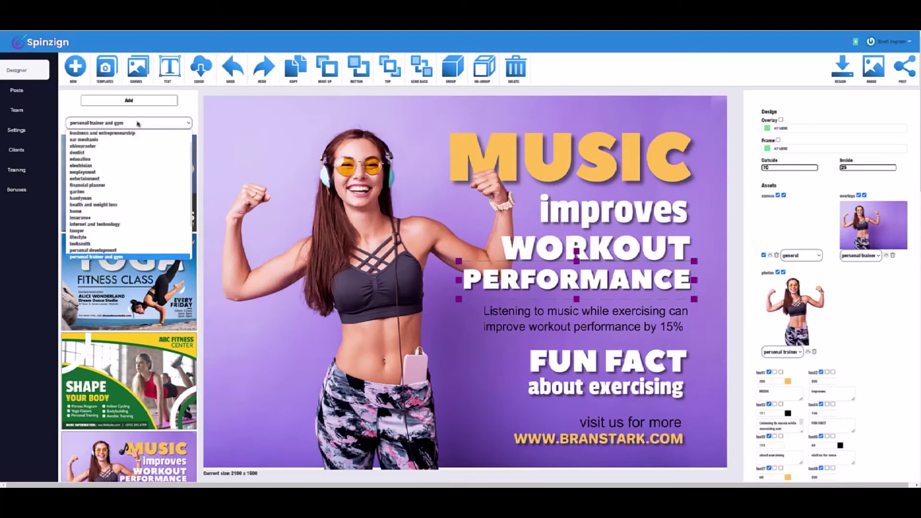
click(137, 110)
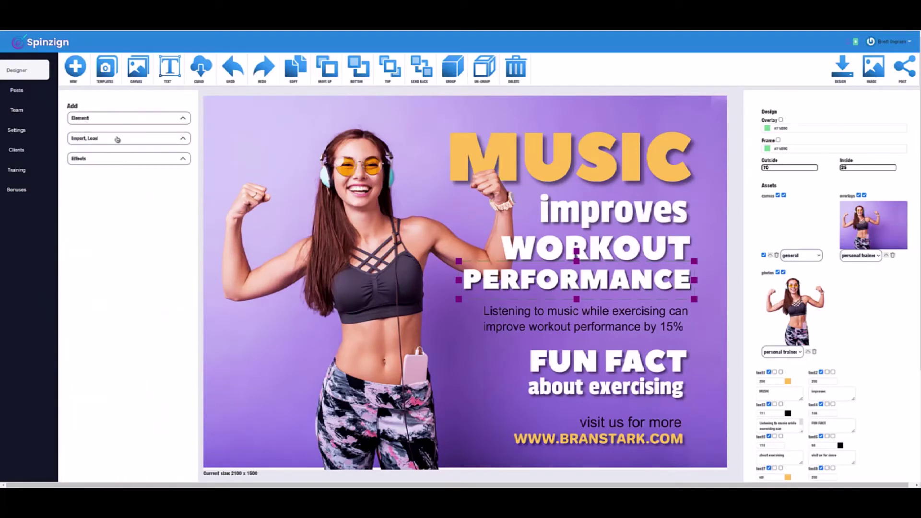
click(112, 160)
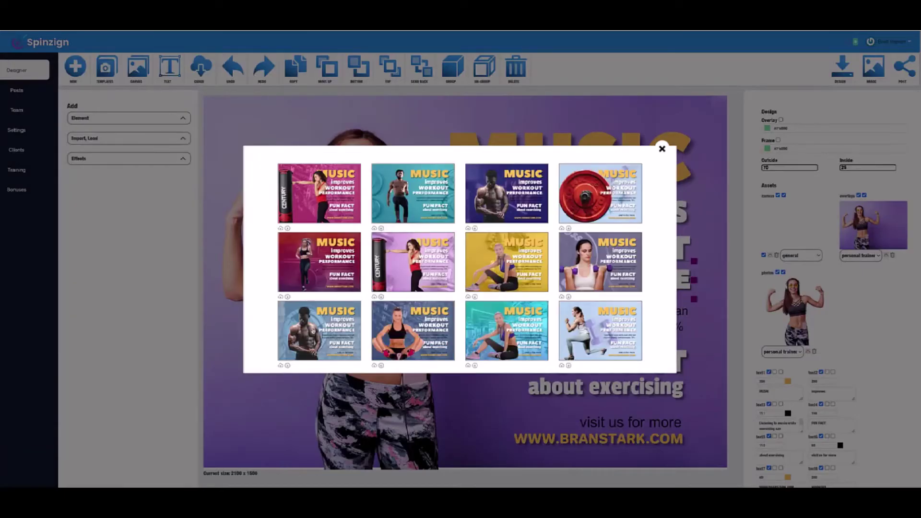
click(319, 330)
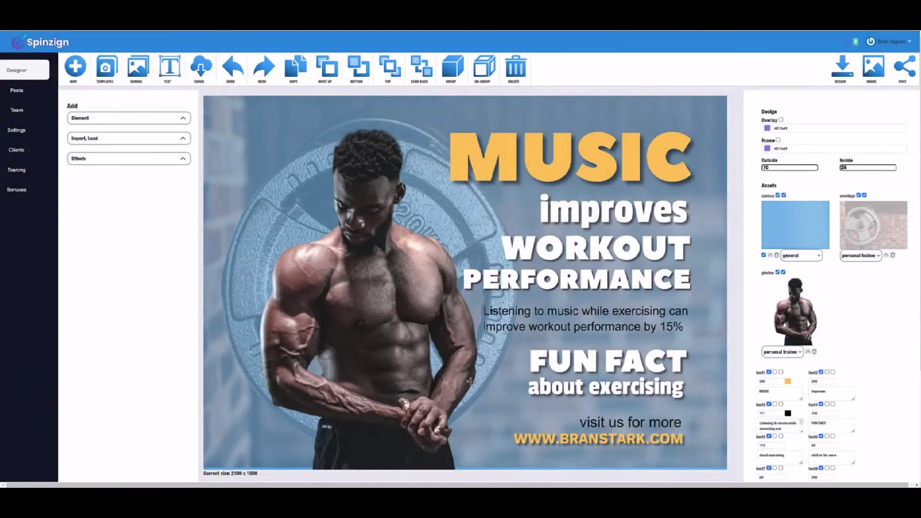
Set the canvas asset category to personal trainer and adjust the overlays category
click(798, 256)
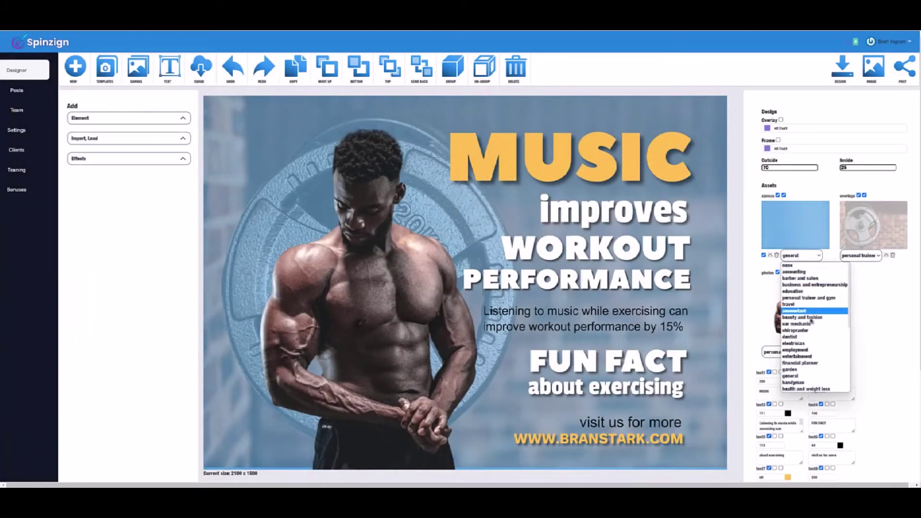
click(817, 298)
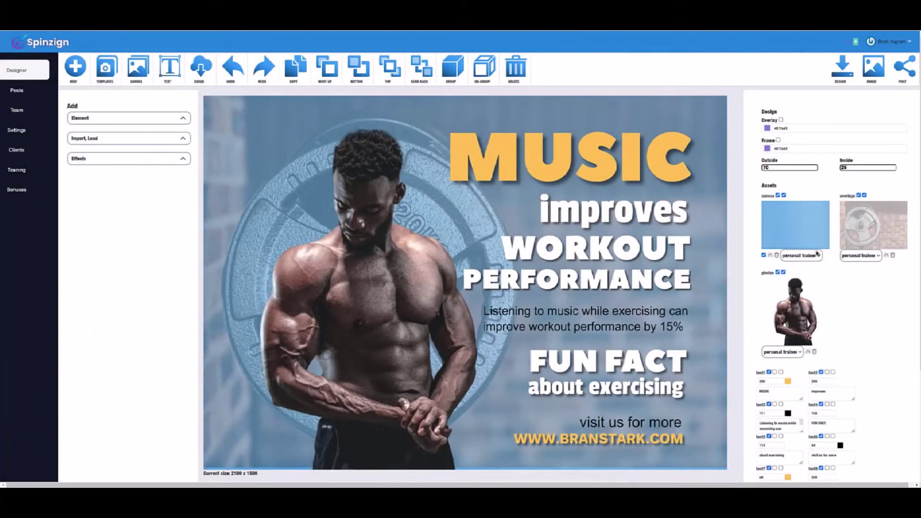
click(867, 258)
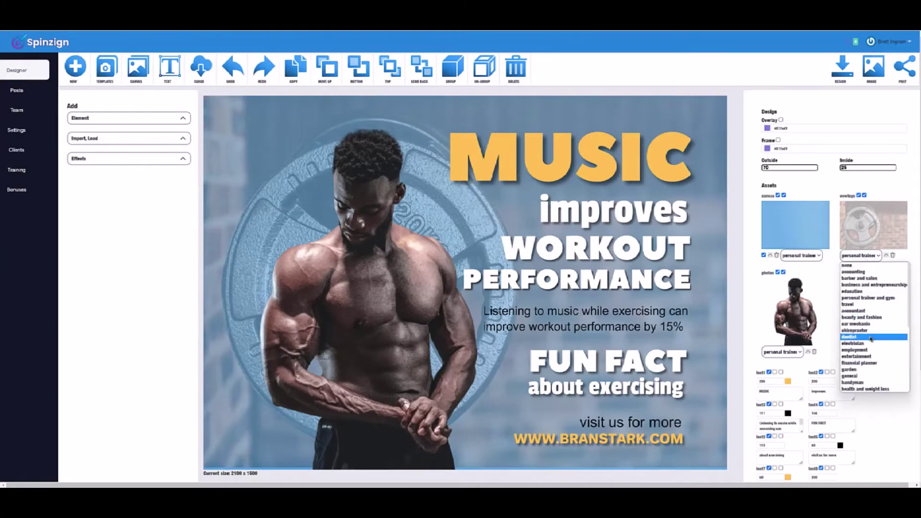
click(868, 376)
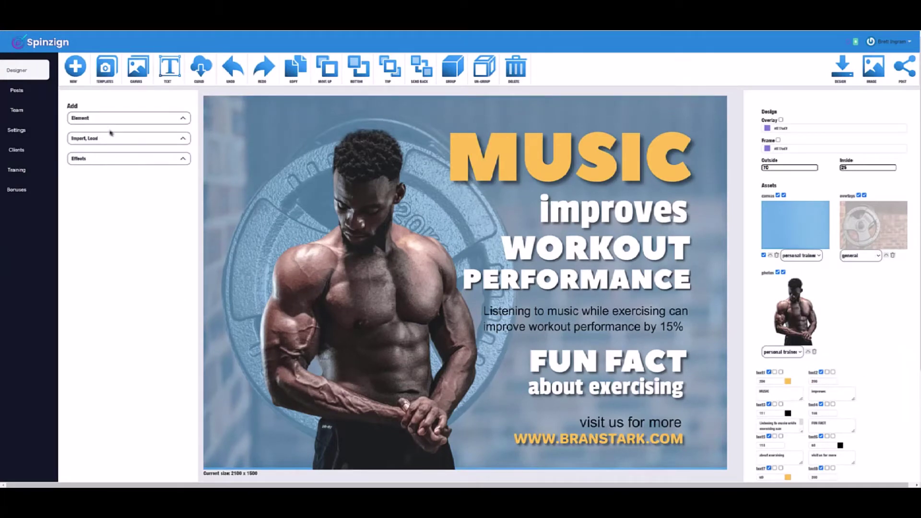
Spin the design, setting the background category to general and the overlay category to personal trainer
click(110, 159)
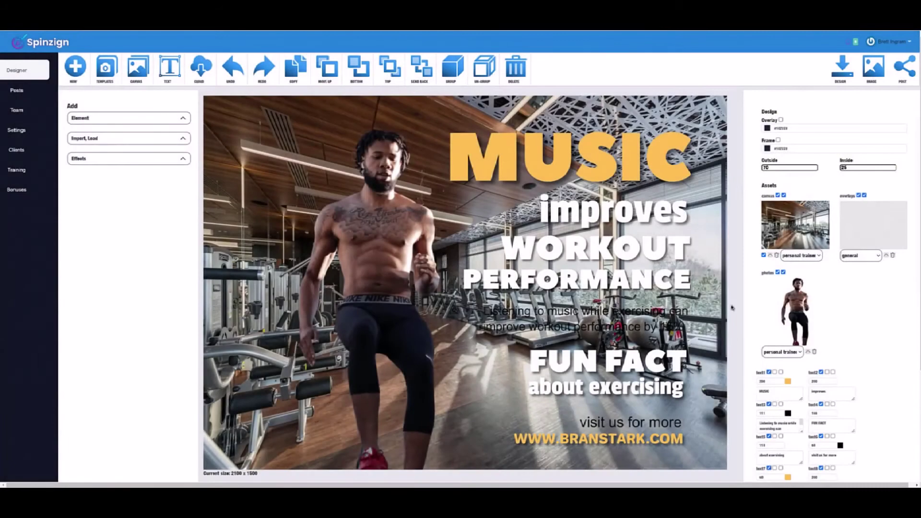
click(800, 256)
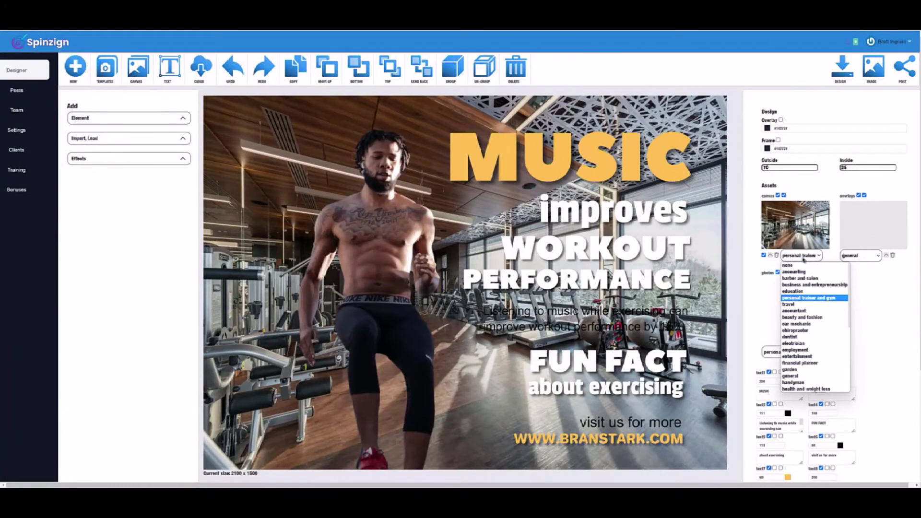
click(811, 377)
click(863, 257)
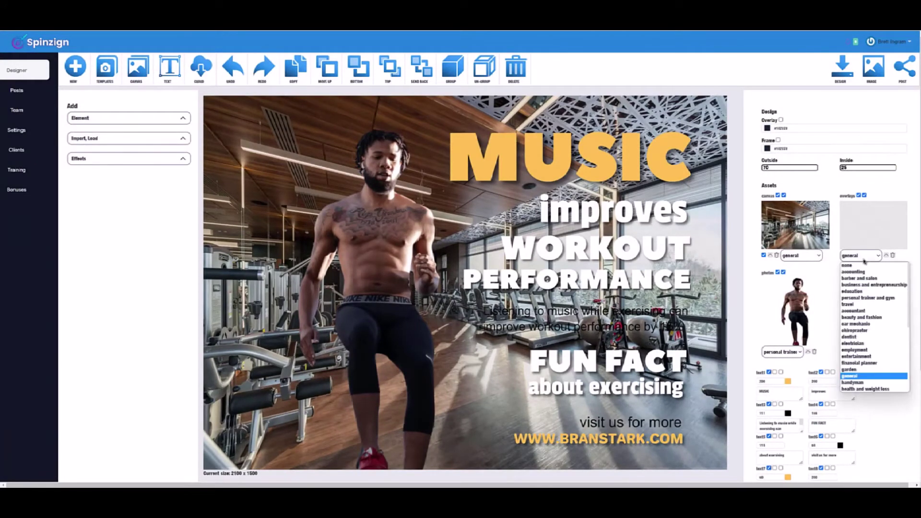
click(874, 297)
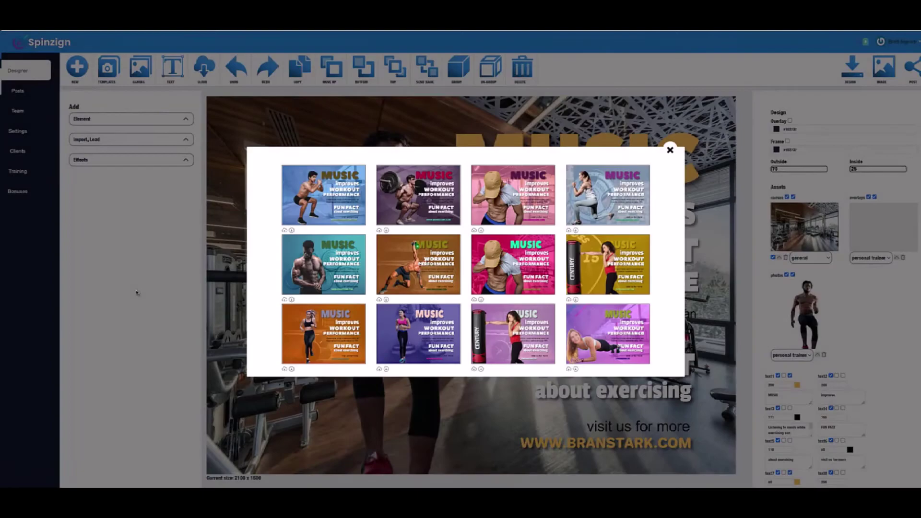
Try the purple barbell variation, remove its overlay, respin, and pick the green-top woman with dumbbells
click(422, 194)
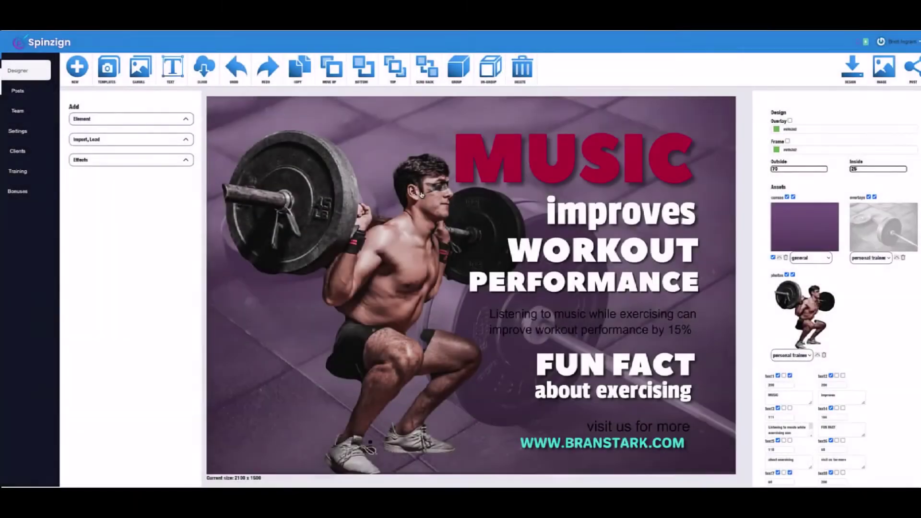
click(869, 197)
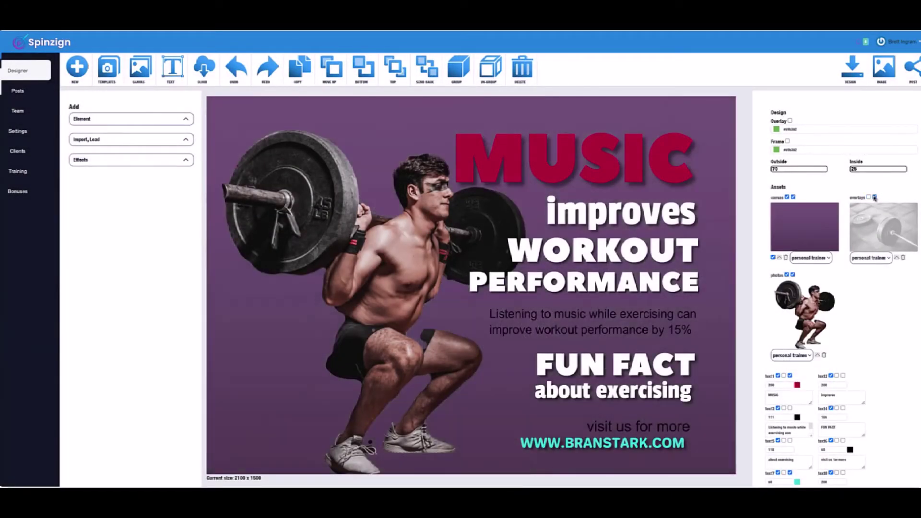
click(115, 160)
click(113, 180)
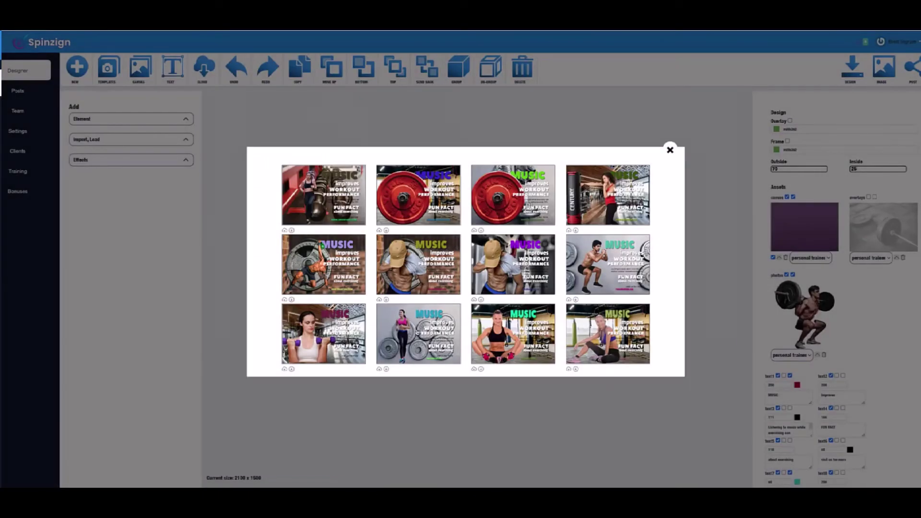
click(418, 333)
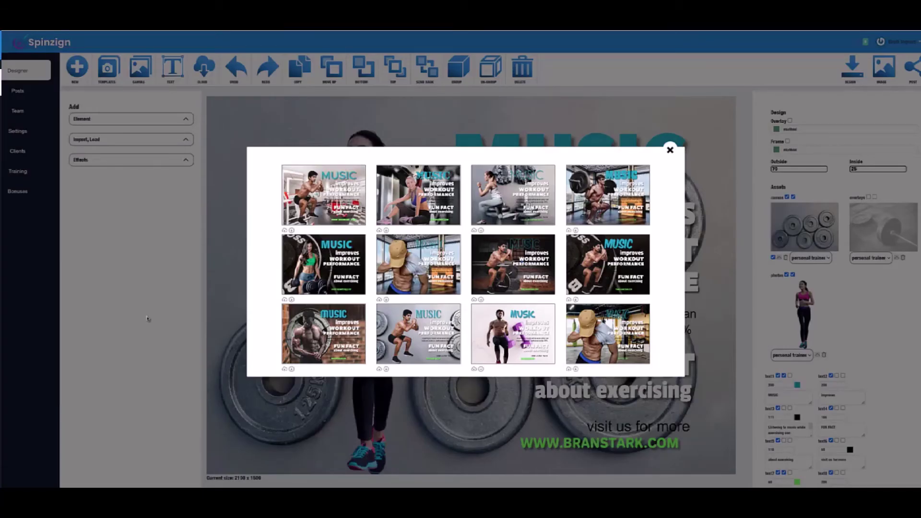
click(323, 268)
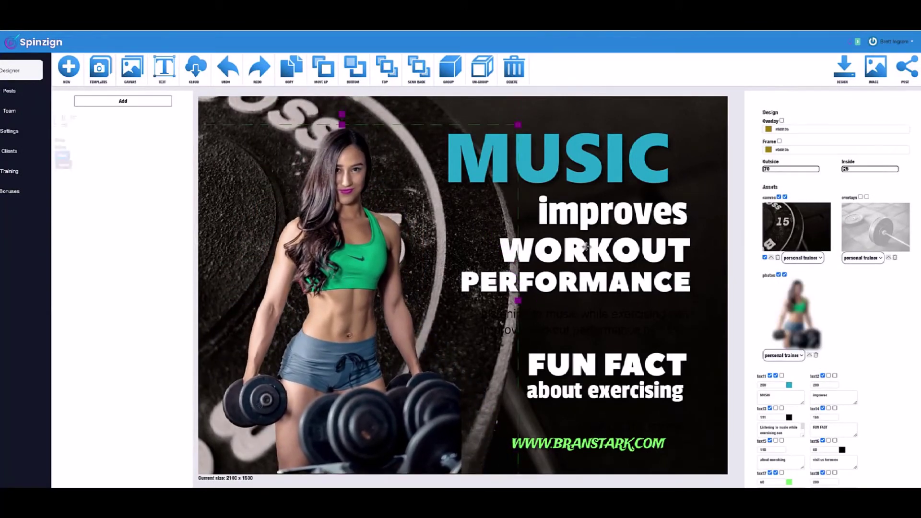
Toggle the background image and the overlay off and back to their original state
click(784, 196)
click(785, 197)
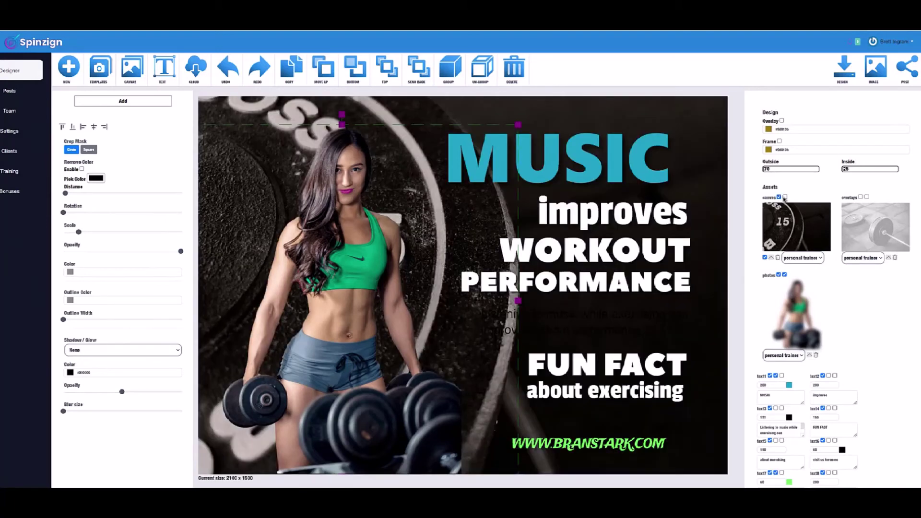
click(861, 197)
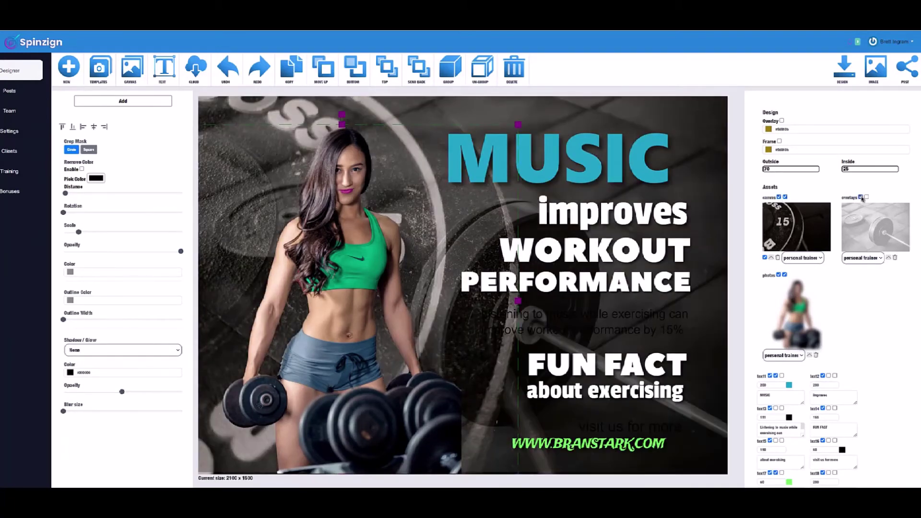
click(861, 197)
Nudge the MUSIC headline slightly right and preview the design's social-media resized versions
click(632, 173)
mouse_move(617, 174)
mouse_down()
mouse_move(544, 249)
mouse_move(648, 176)
mouse_up()
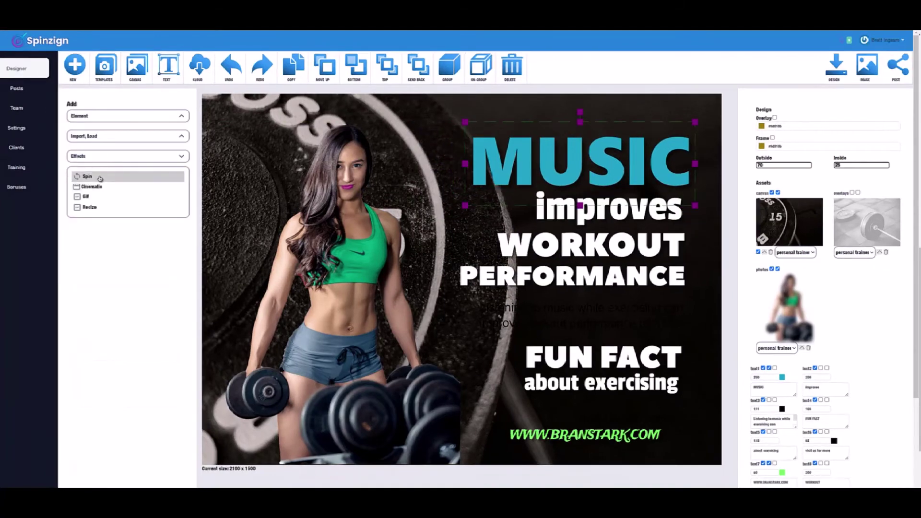
click(99, 208)
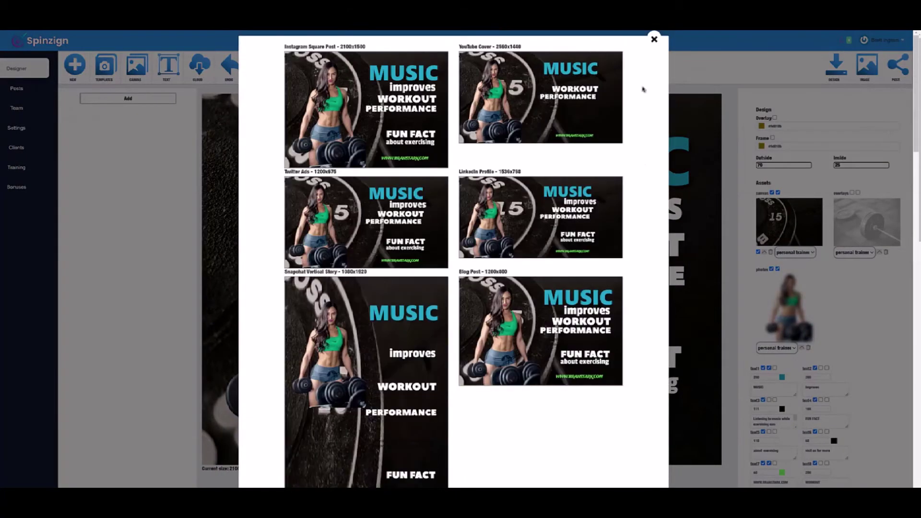
scroll(654, 200, down, 2)
scroll(653, 199, down, 4)
scroll(647, 228, down, 6)
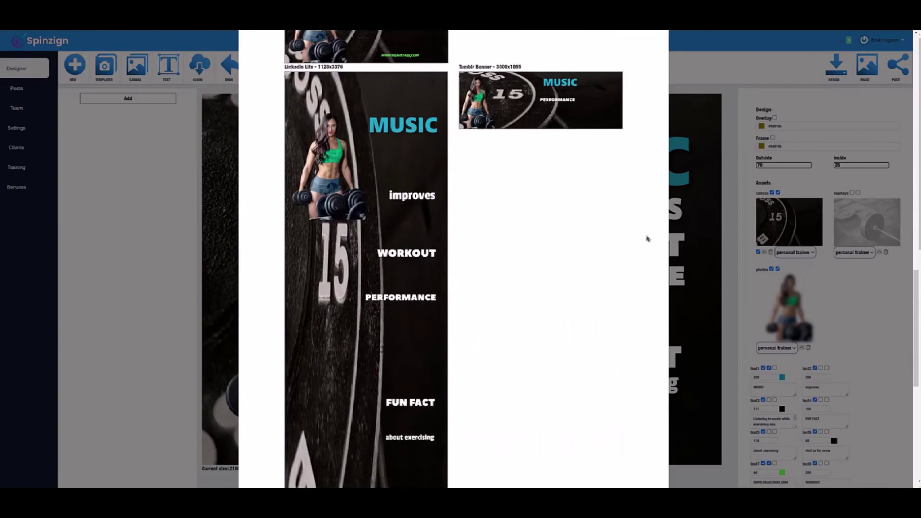
scroll(645, 259, up, 5)
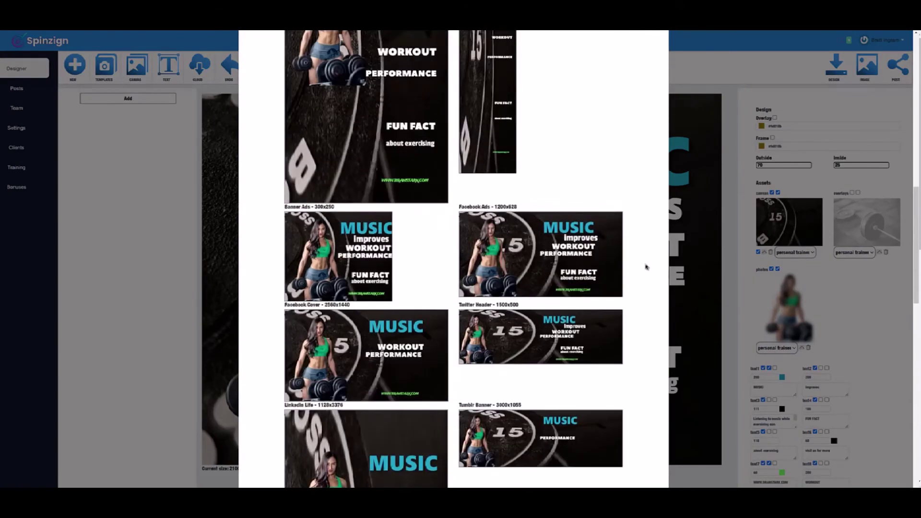
scroll(645, 267, up, 4)
scroll(643, 144, up, 3)
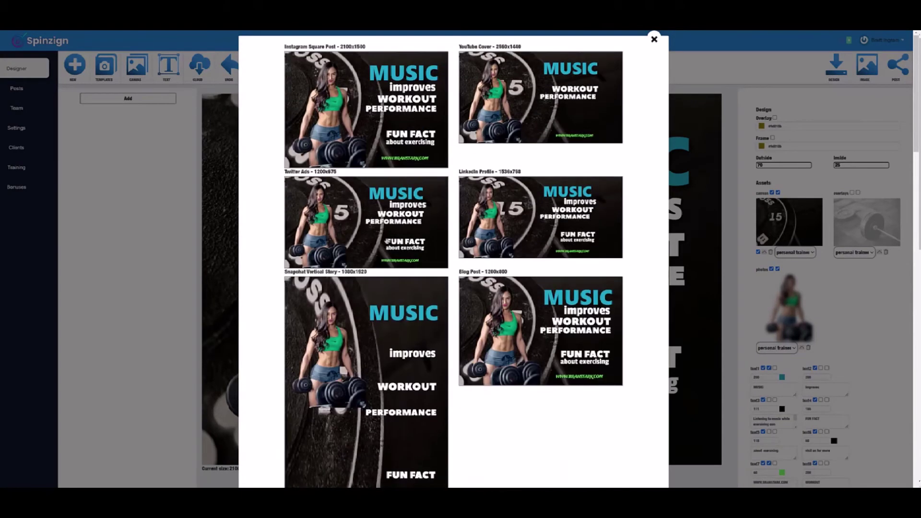
click(654, 40)
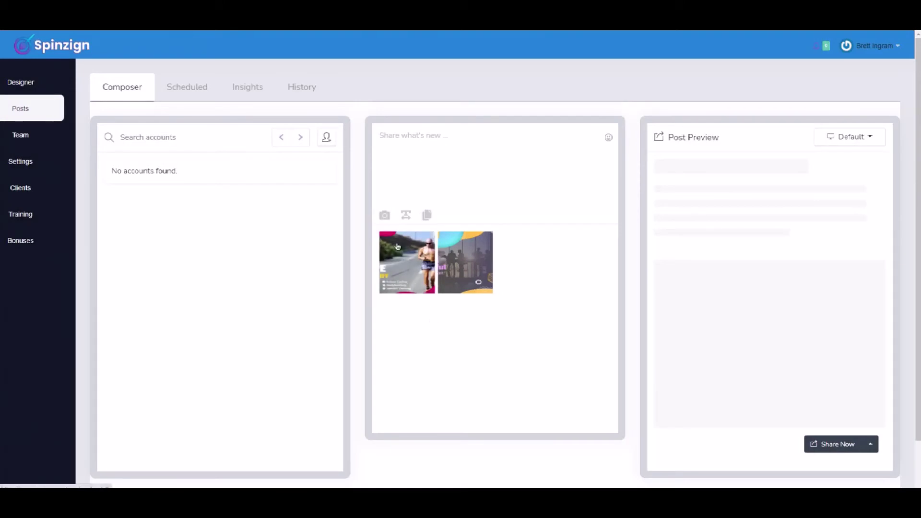
Attach the first saved design to the post, with title 'Title here' and body 'body here'
click(396, 247)
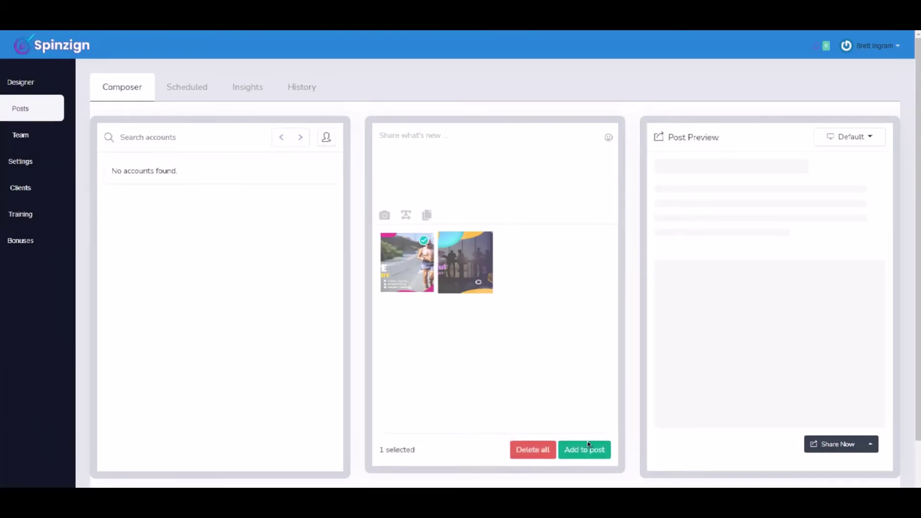
click(585, 450)
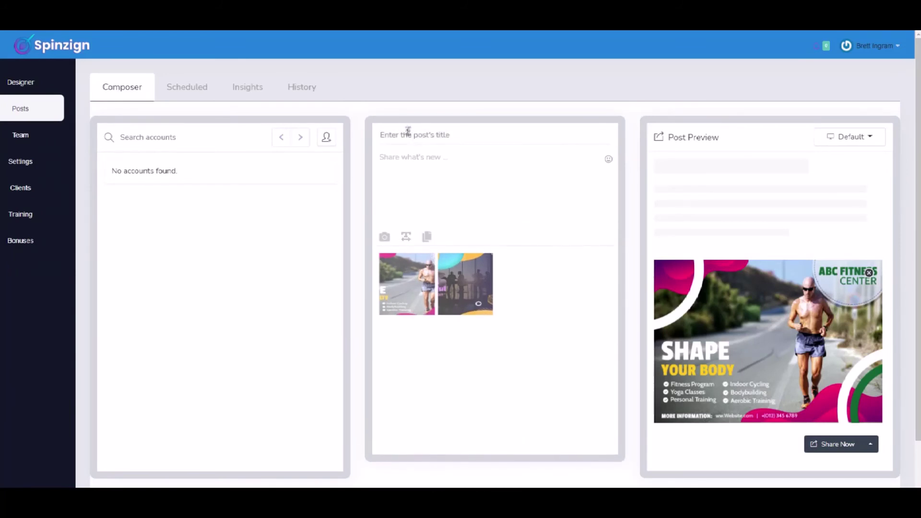
text(Titl)
text(e here)
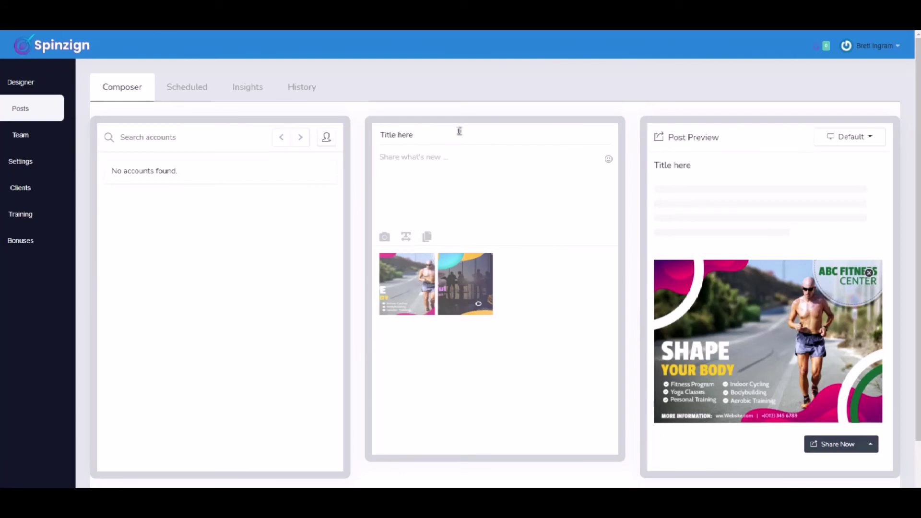
click(442, 160)
text(body here)
click(869, 444)
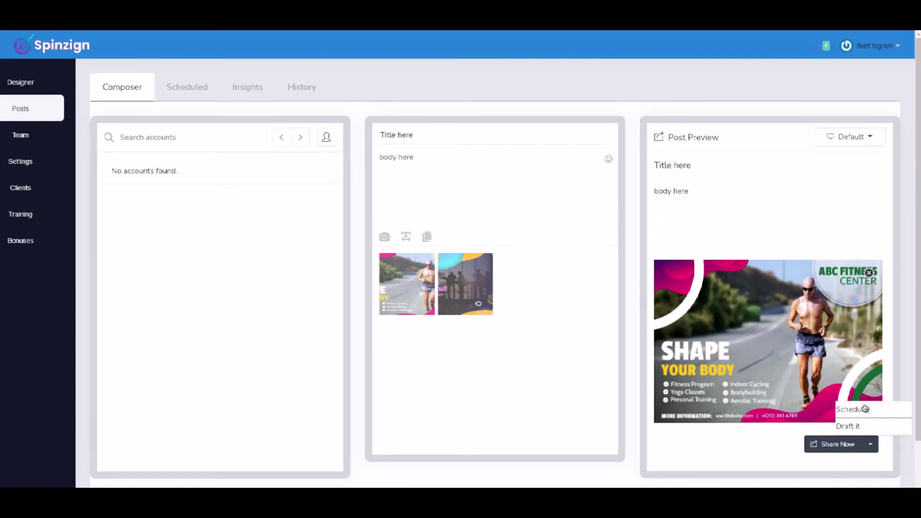